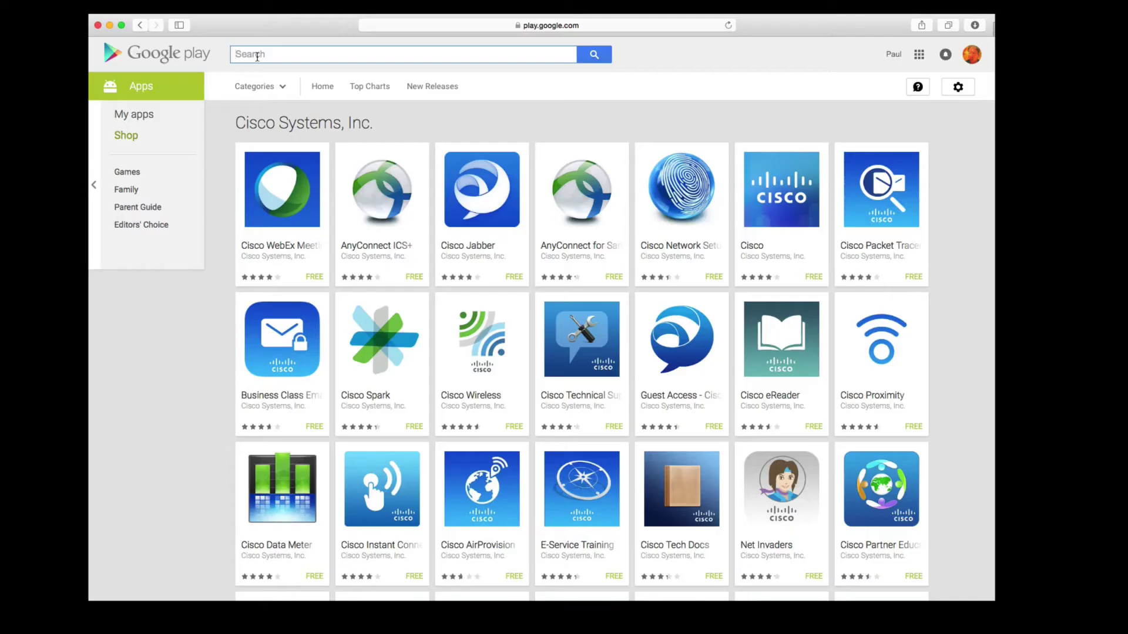
# Search Google Play for 'cisco wireless' and open the Cisco Wireless app listing
pyautogui.write('cisco wirel')
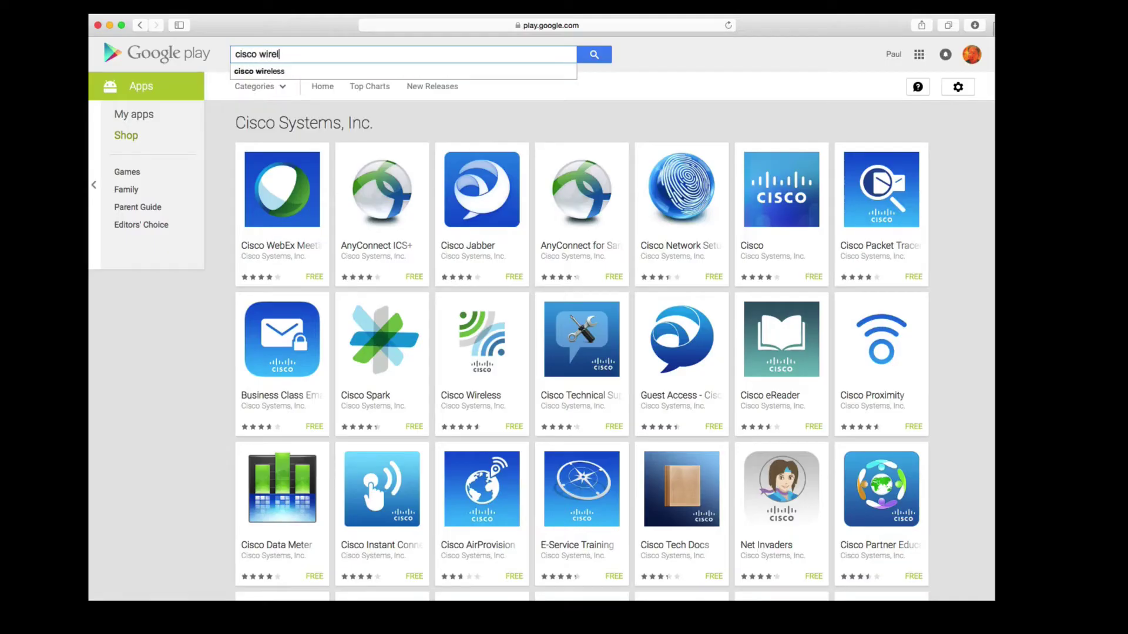
pyautogui.write('ess')
pyautogui.press('Return')
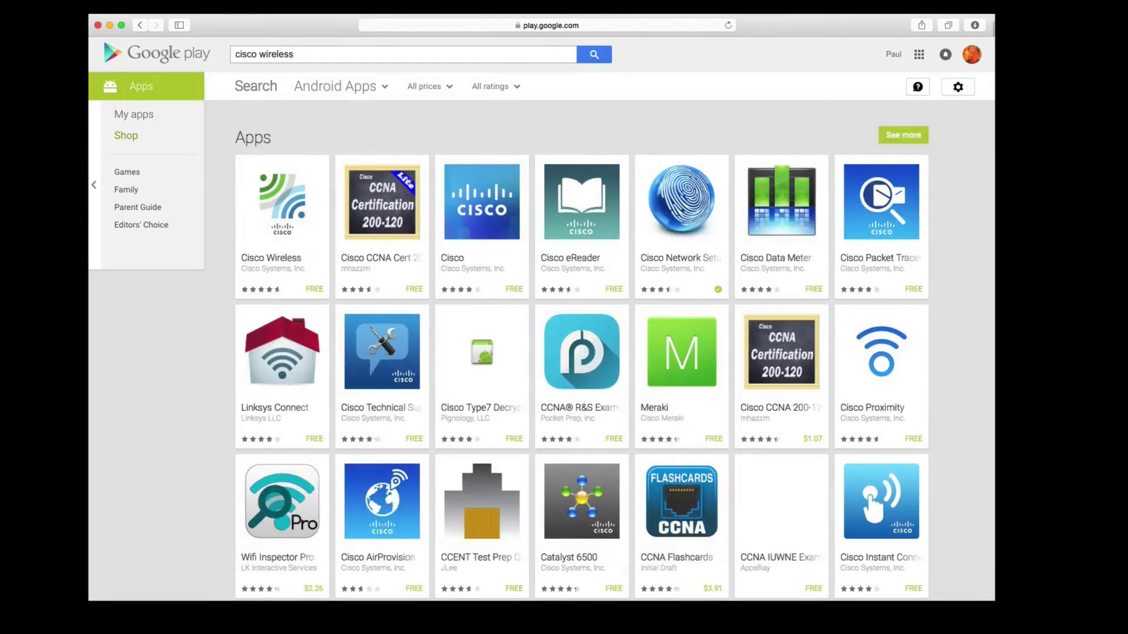
pyautogui.click(284, 201)
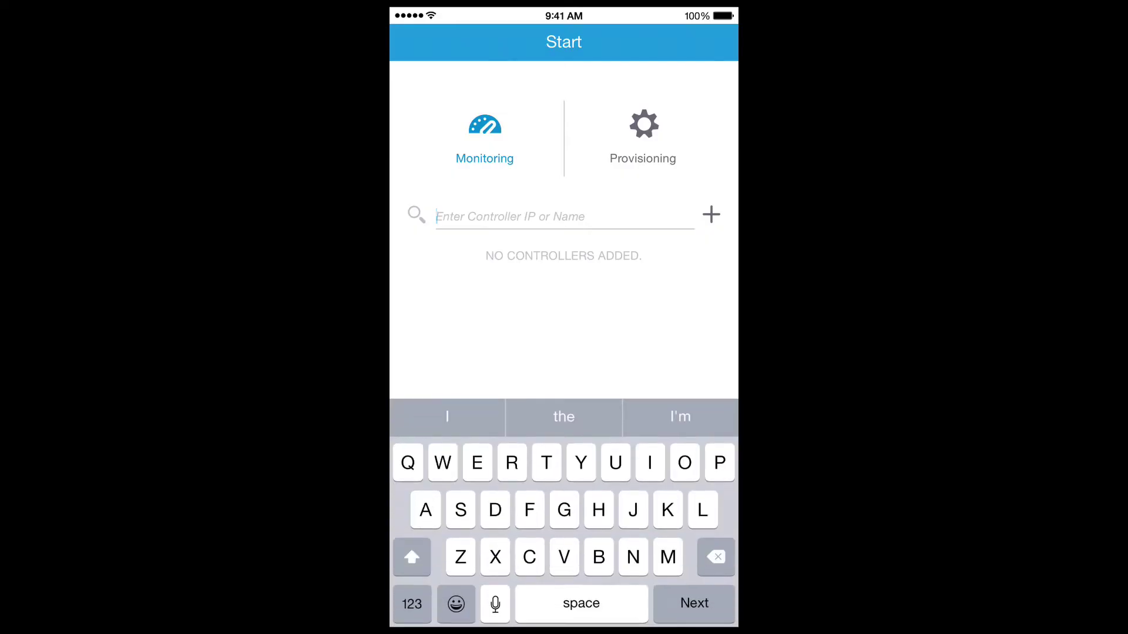
pyautogui.write('10.')
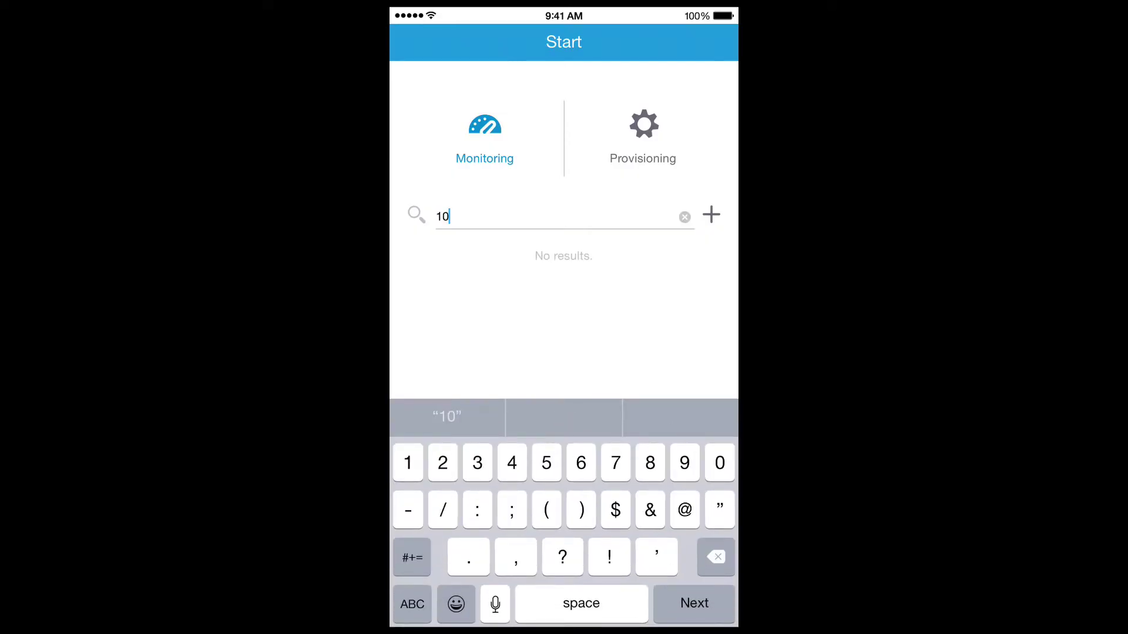
pyautogui.write('34.227.')
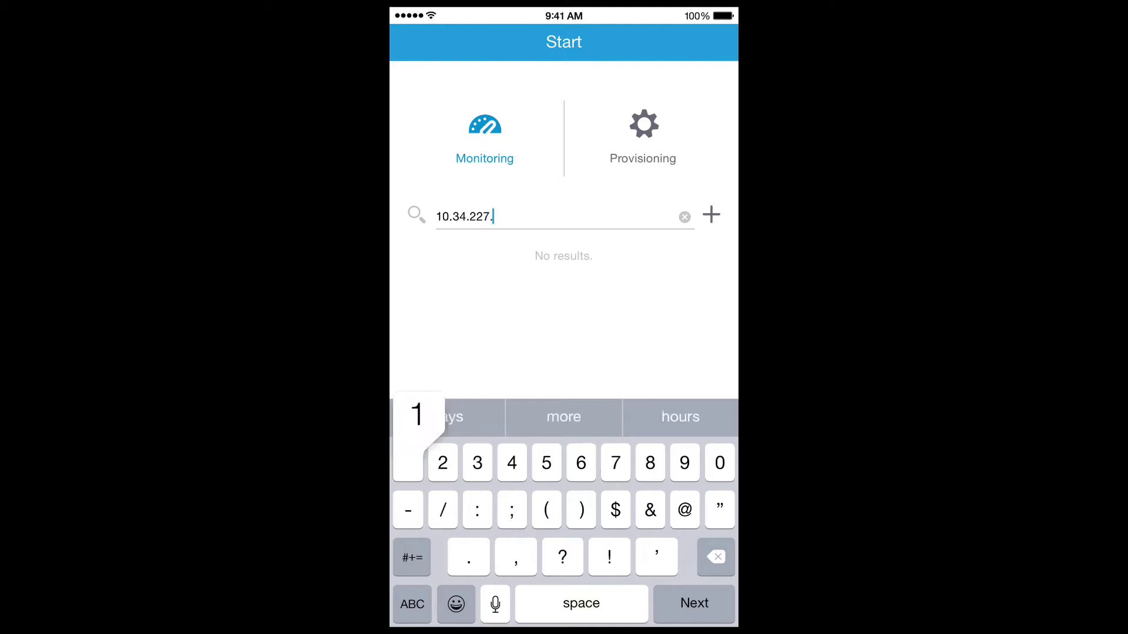
pyautogui.write('18')
pyautogui.press('Return')
pyautogui.press('Return')
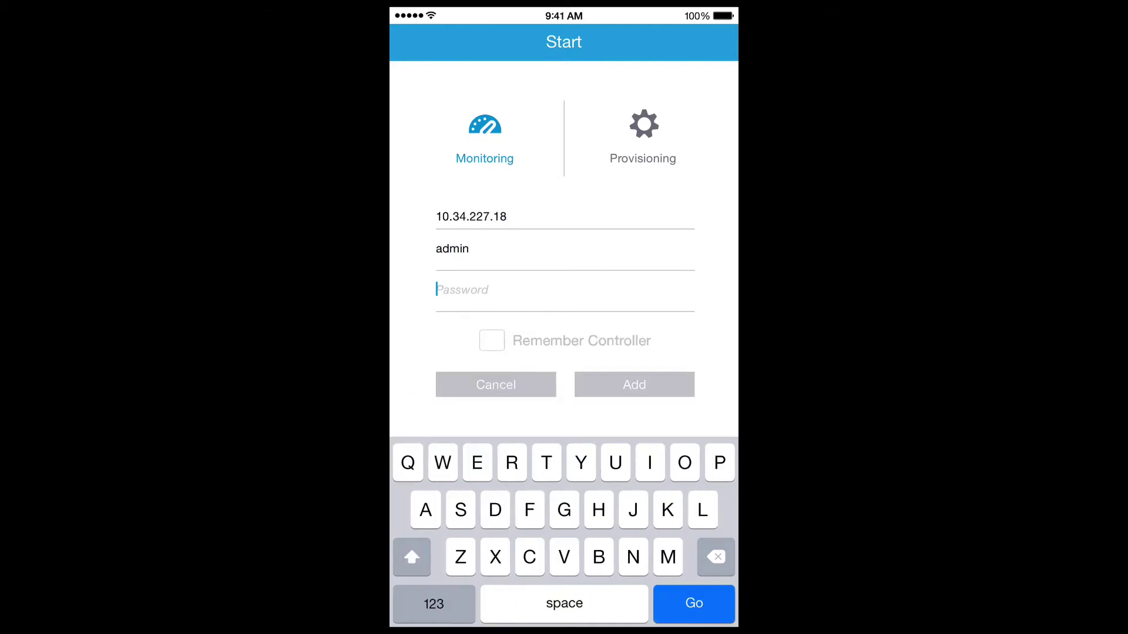
pyautogui.press('Return')
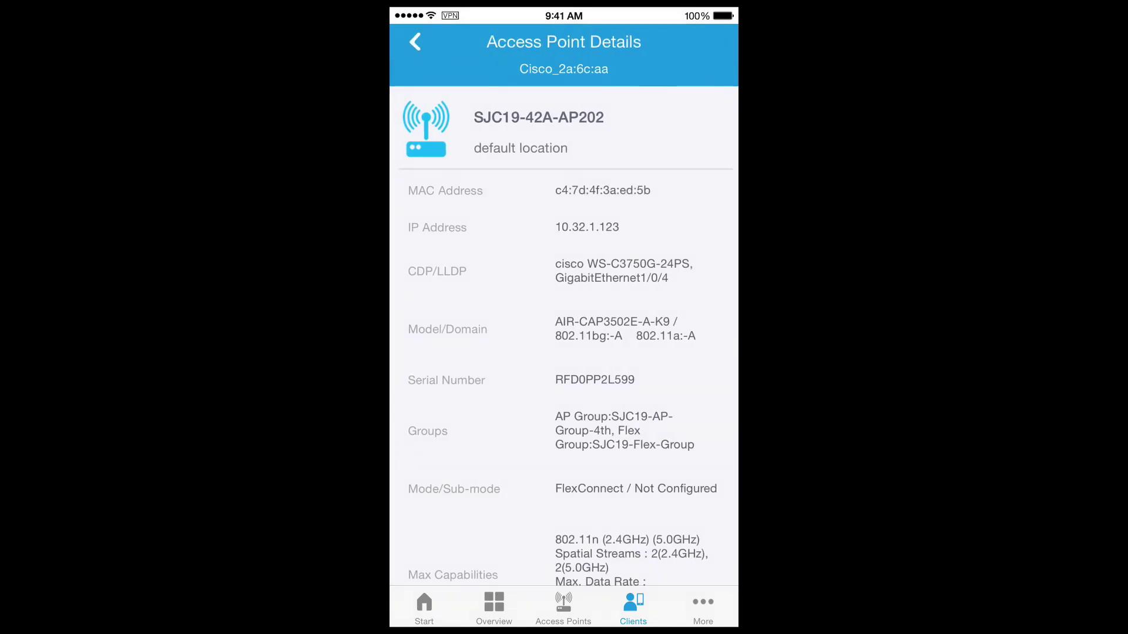
# Scroll SJC19-42A-AP202's details past 2.4GHz performance and its client to the Neighbor And Rogue APs chart
pyautogui.scroll(-7, 564, 335)
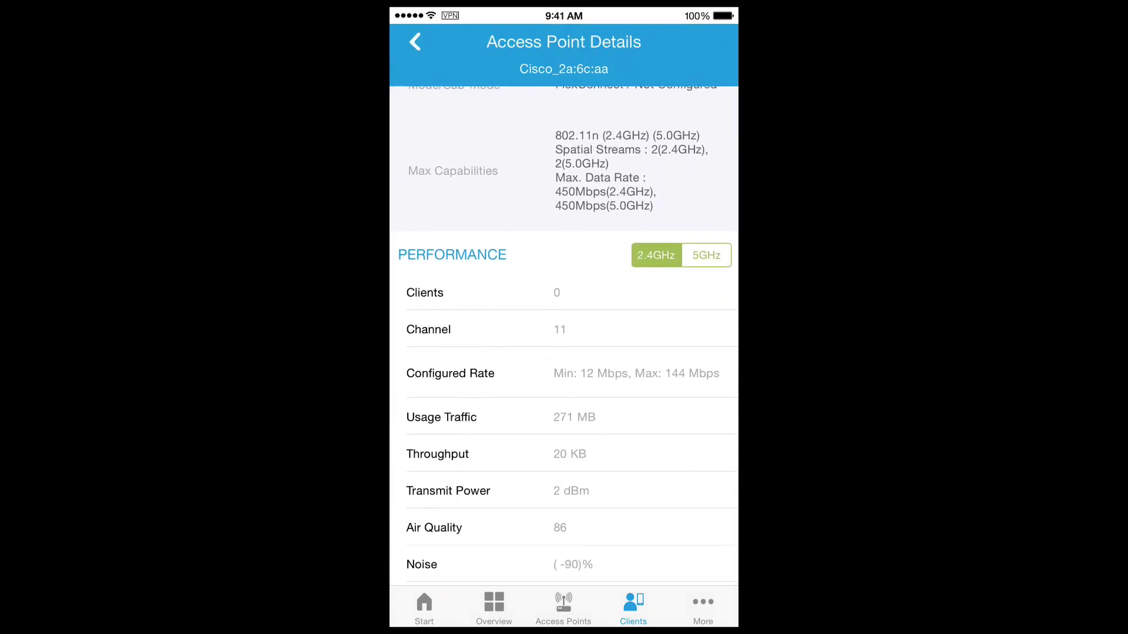
pyautogui.scroll(-3, 564, 334)
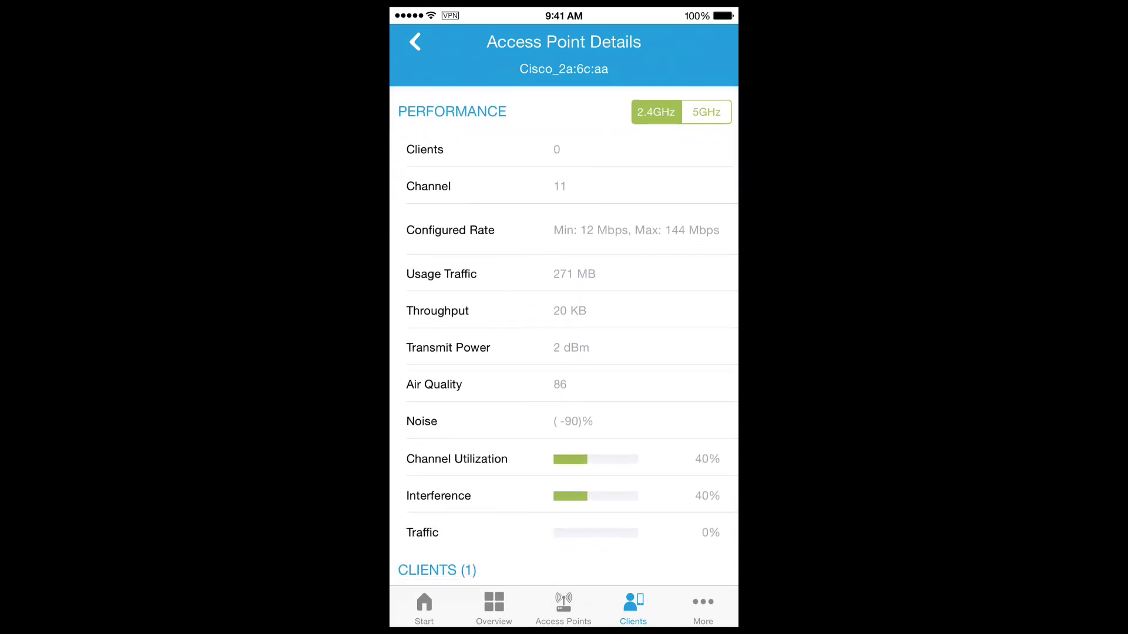
pyautogui.scroll(-4, 564, 336)
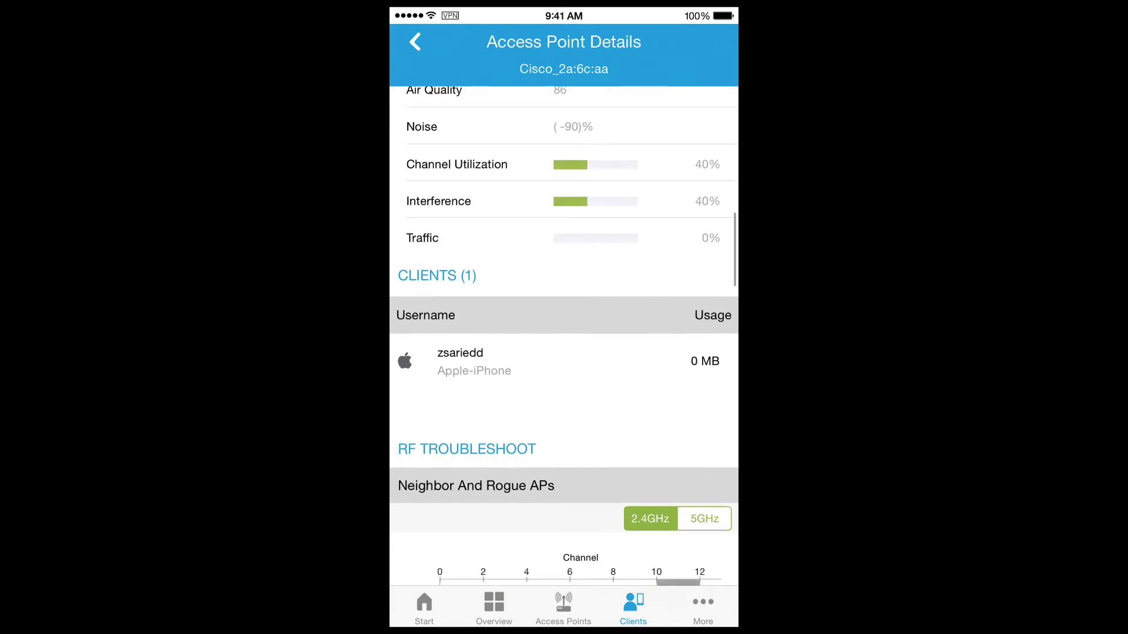
pyautogui.scroll(-5, 565, 335)
pyautogui.scroll(-2, 564, 336)
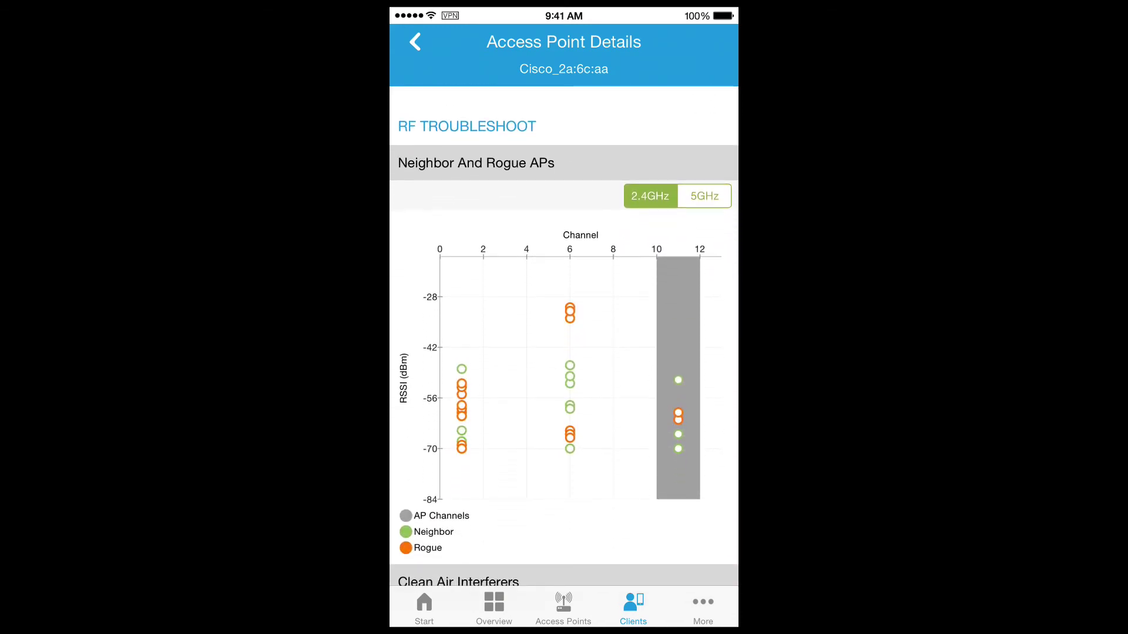
pyautogui.scroll(-1, 563, 335)
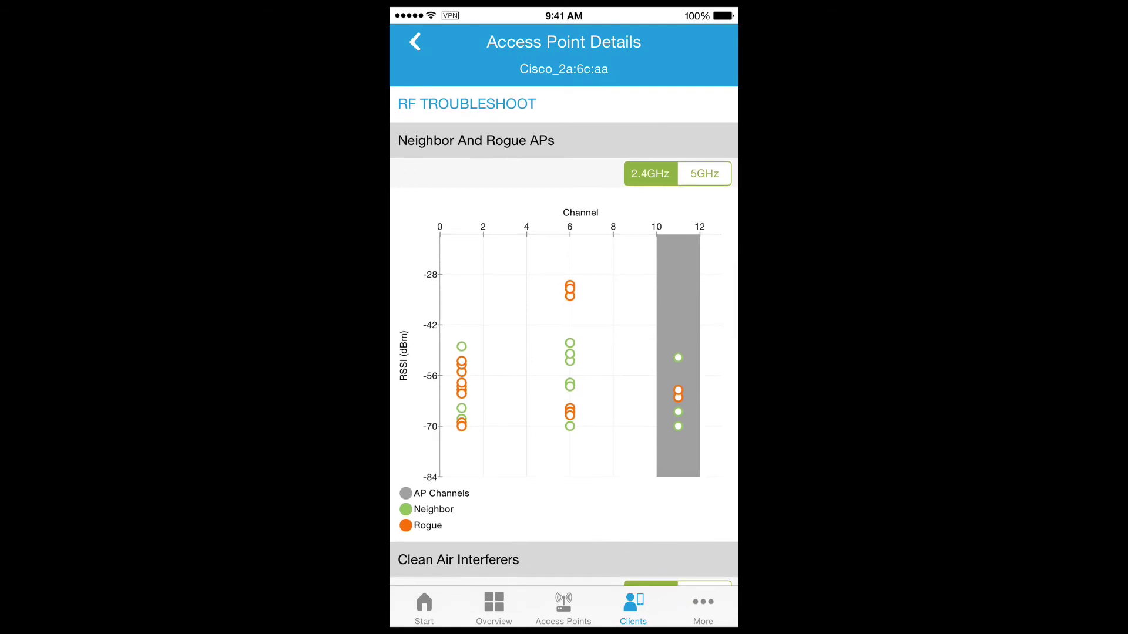